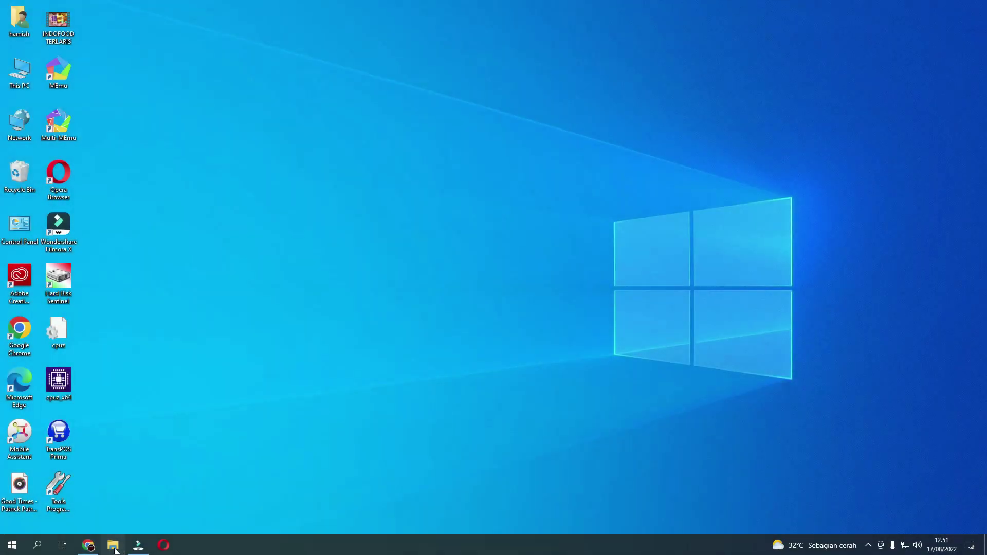
Copy the DATABASE_TOKO folder from the CD folder on USB Drive (I:).
left_click(113, 545)
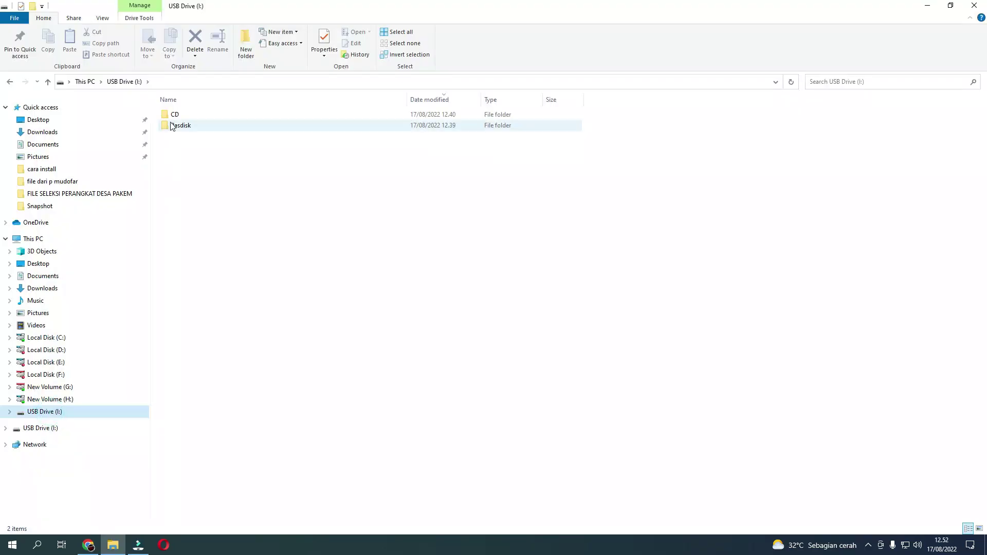
double_click(172, 114)
left_click(189, 116)
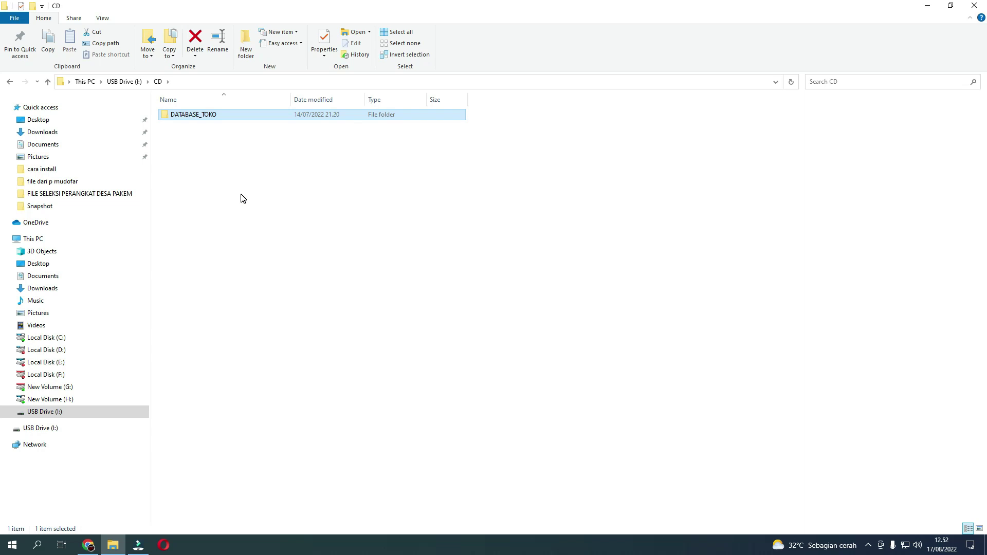
right_click(186, 115)
left_click(178, 134)
right_click(177, 116)
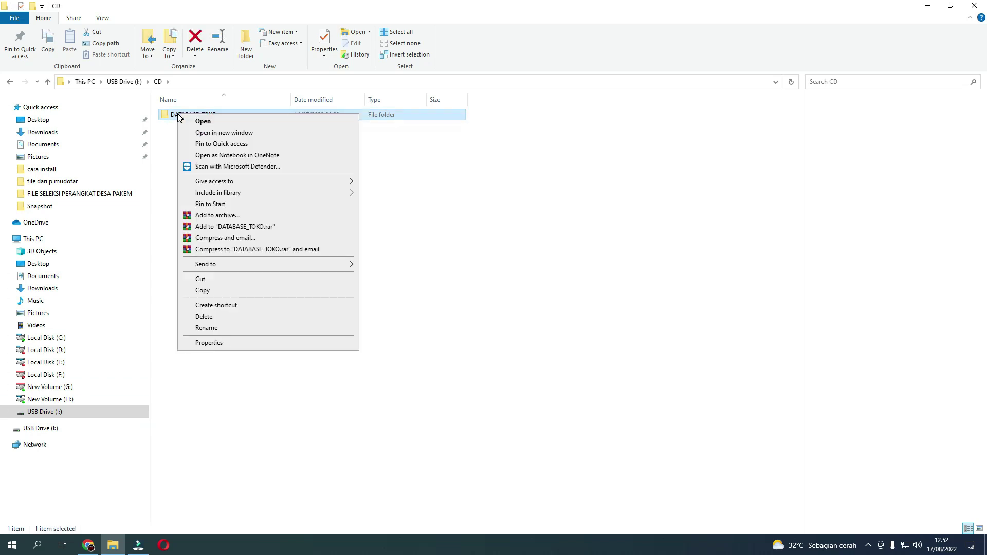
left_click(202, 291)
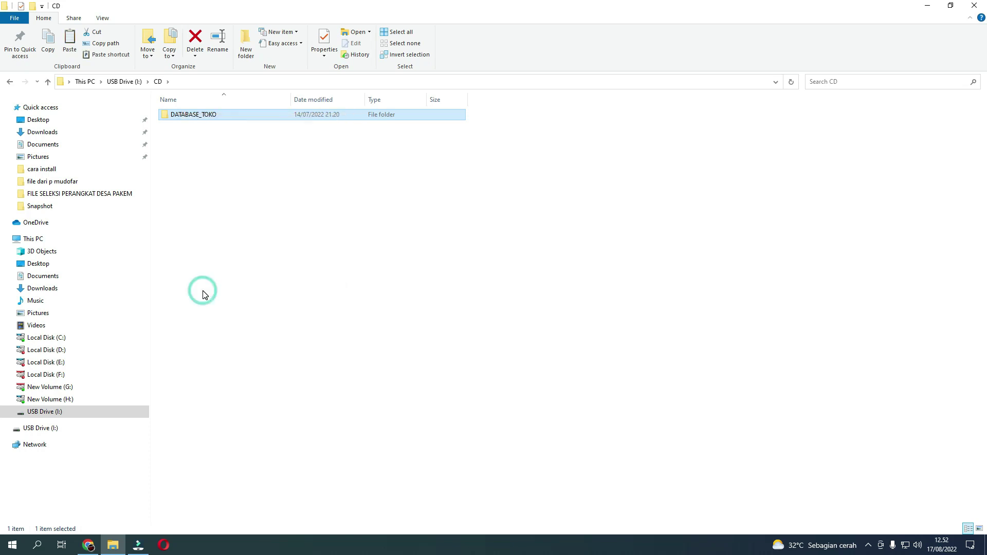
Paste the copied DATABASE_TOKO folder into the root of Local Disk (D:).
left_click(59, 354)
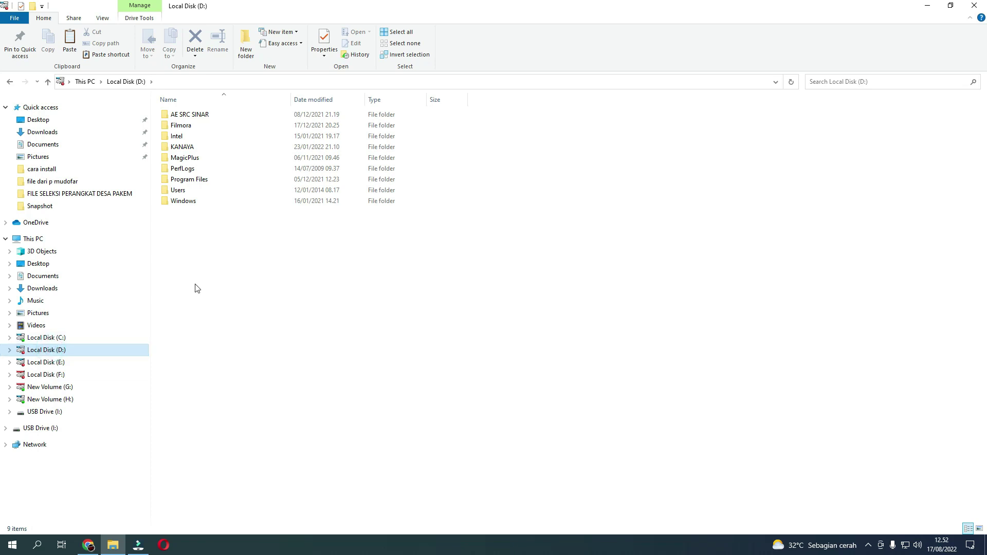
right_click(223, 263)
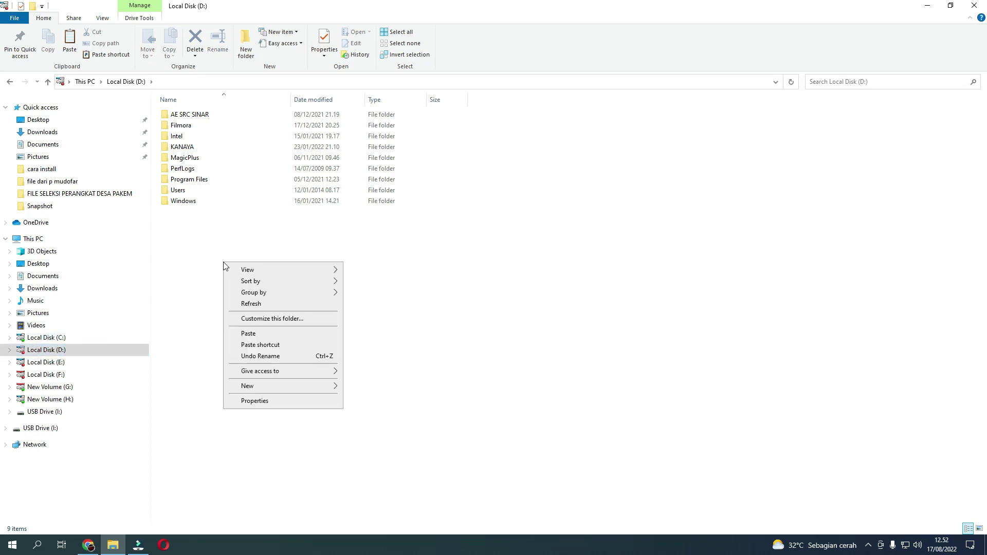
left_click(255, 335)
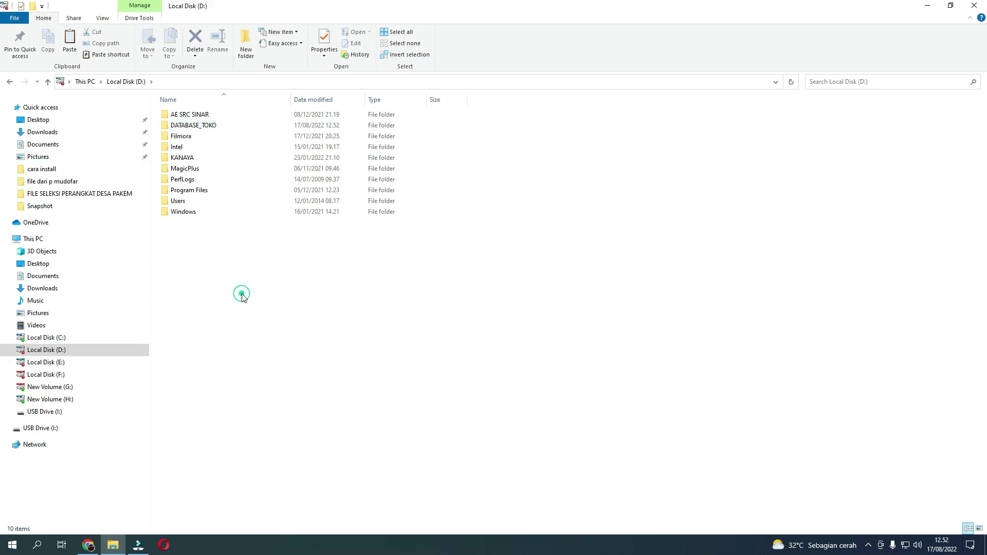
left_click(185, 128)
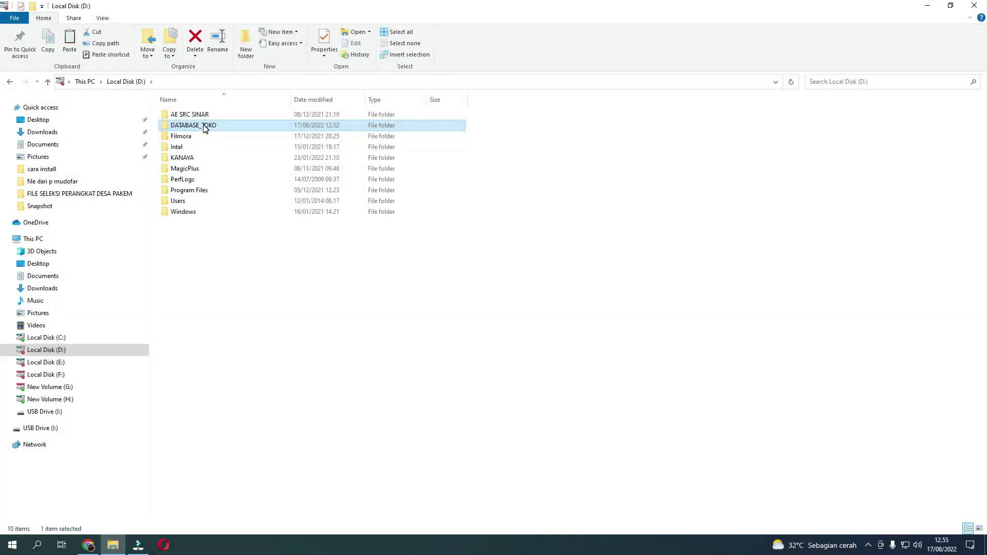
left_click(206, 126)
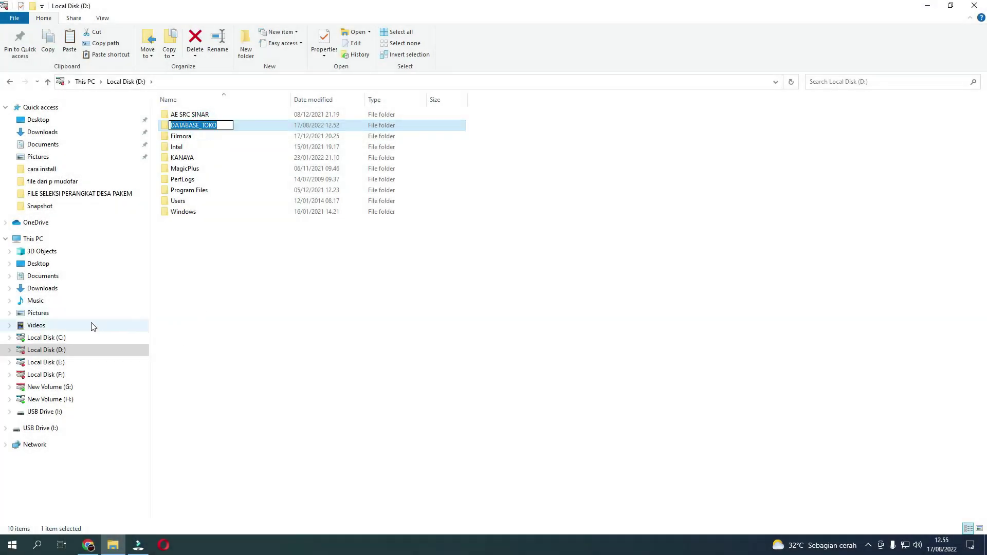
Open the TransPOS Prima folder inside Program Files\Software TransPOS on Local Disk (C:).
left_click(56, 340)
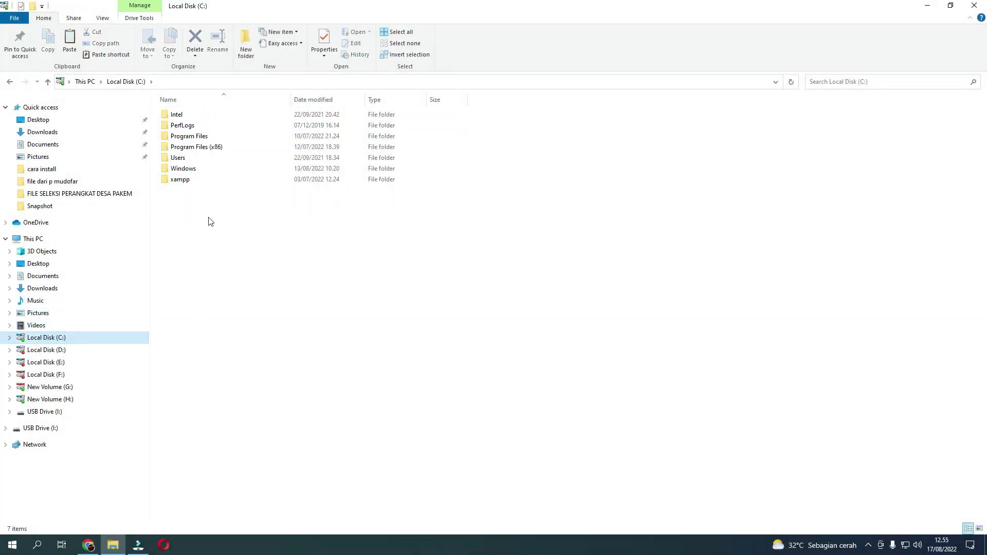
left_click(194, 137)
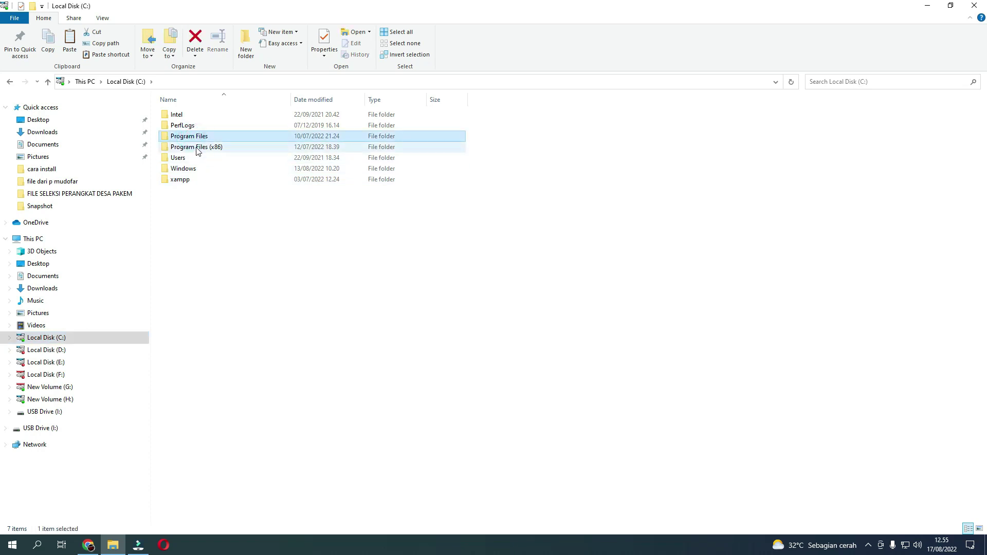
left_click(198, 148)
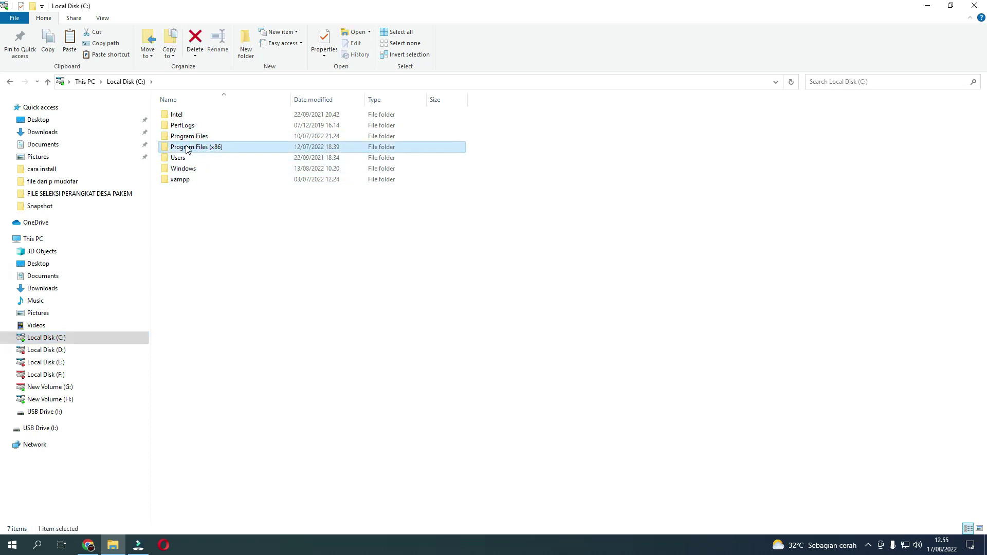
double_click(204, 139)
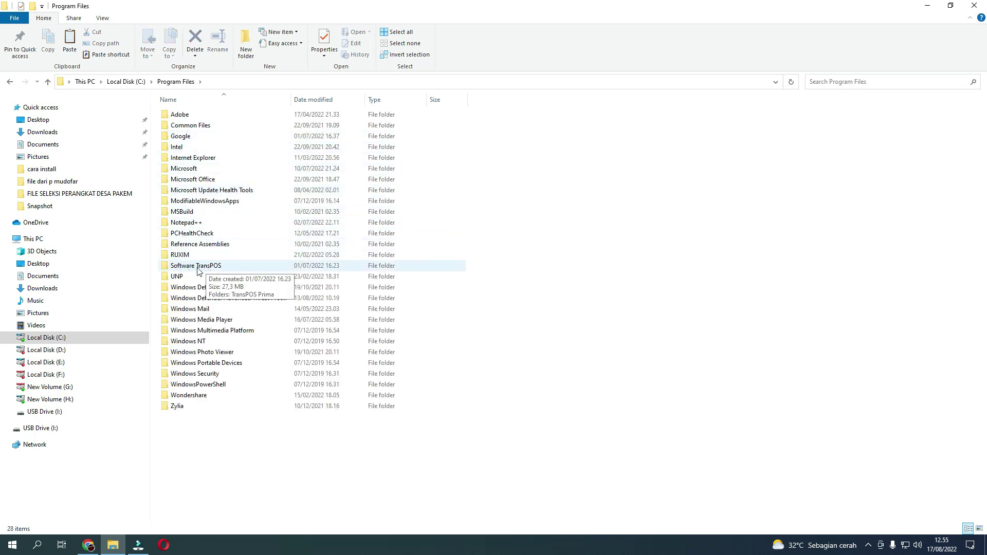
double_click(200, 268)
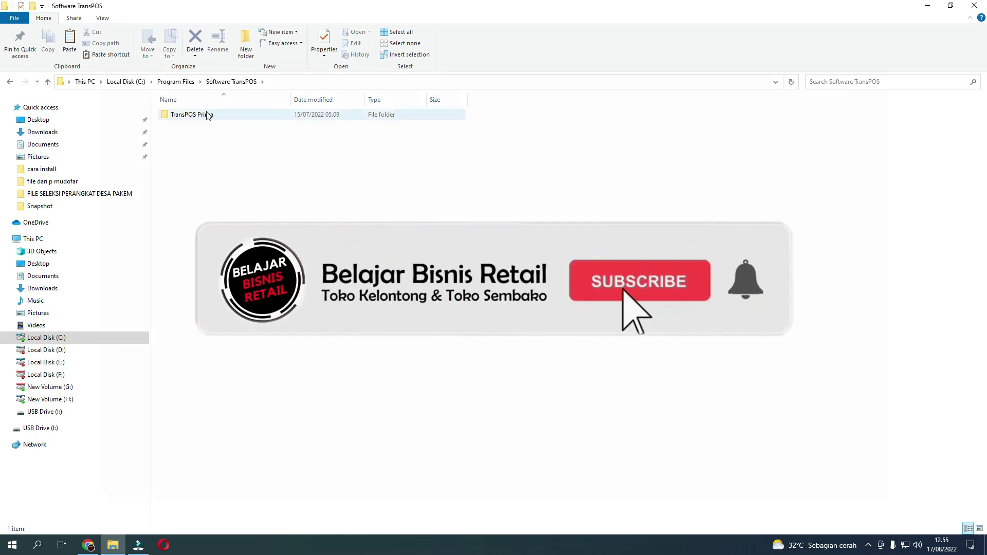
double_click(199, 114)
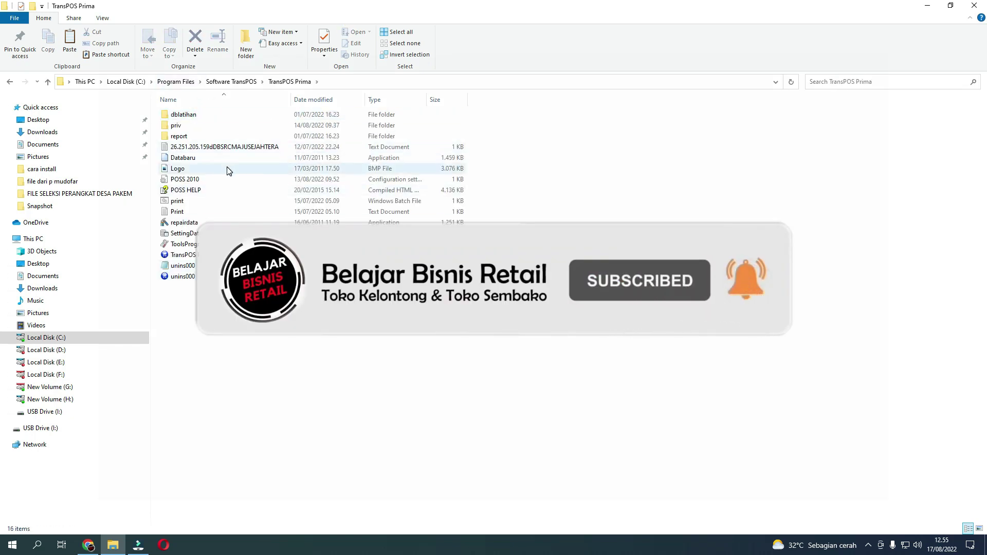
left_click(242, 379)
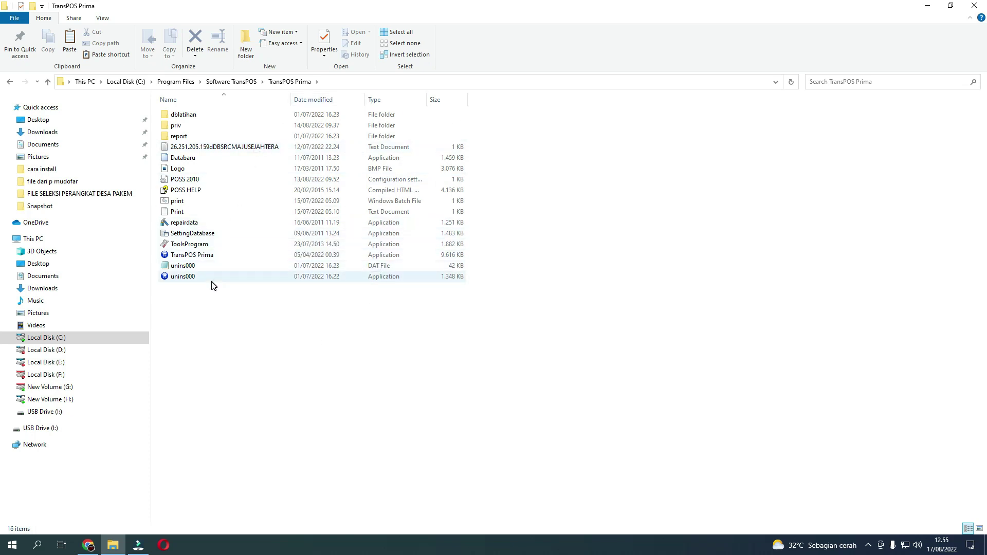
Launch SettingDatabase and set the database location (Letak Database) to D:\DATABASE_TOKO.
left_click(192, 234)
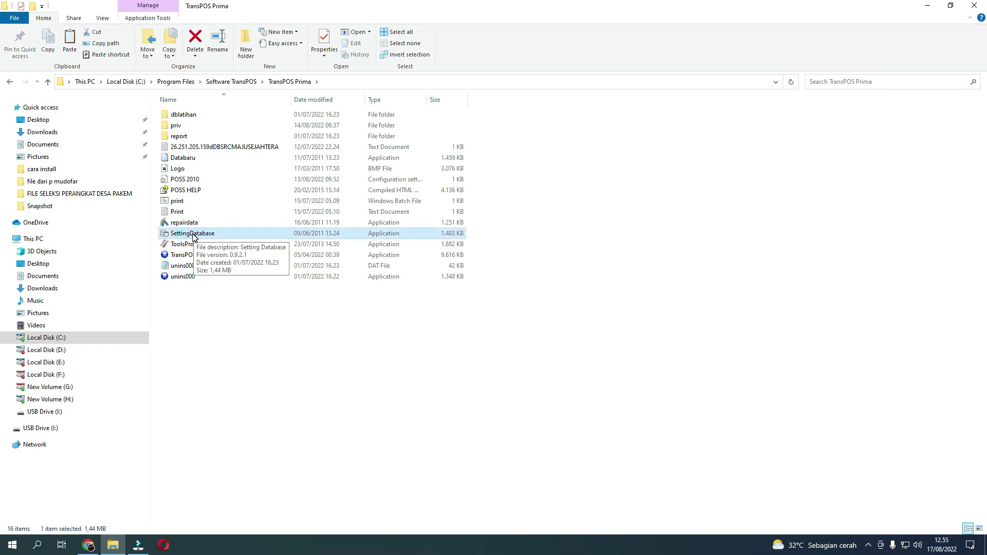
double_click(193, 234)
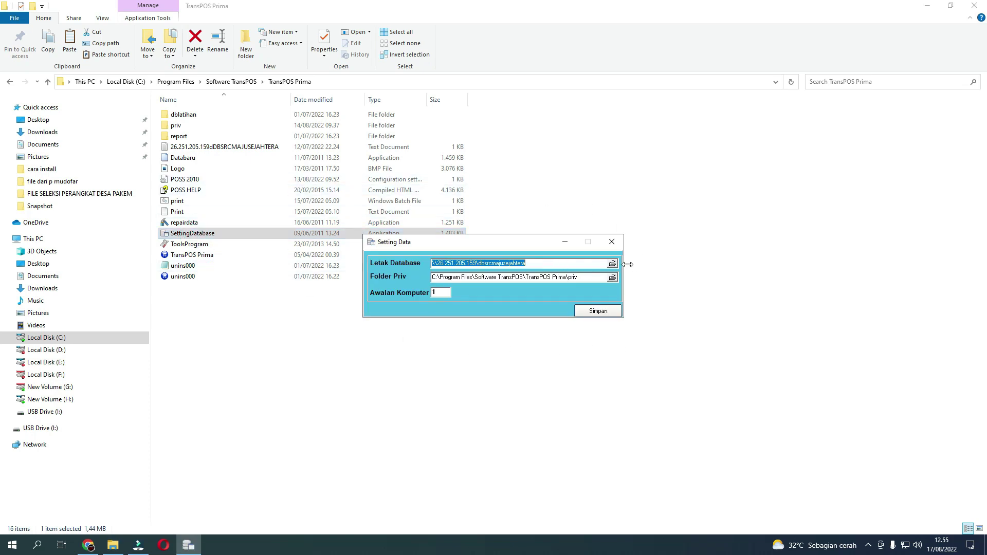
left_click(592, 264)
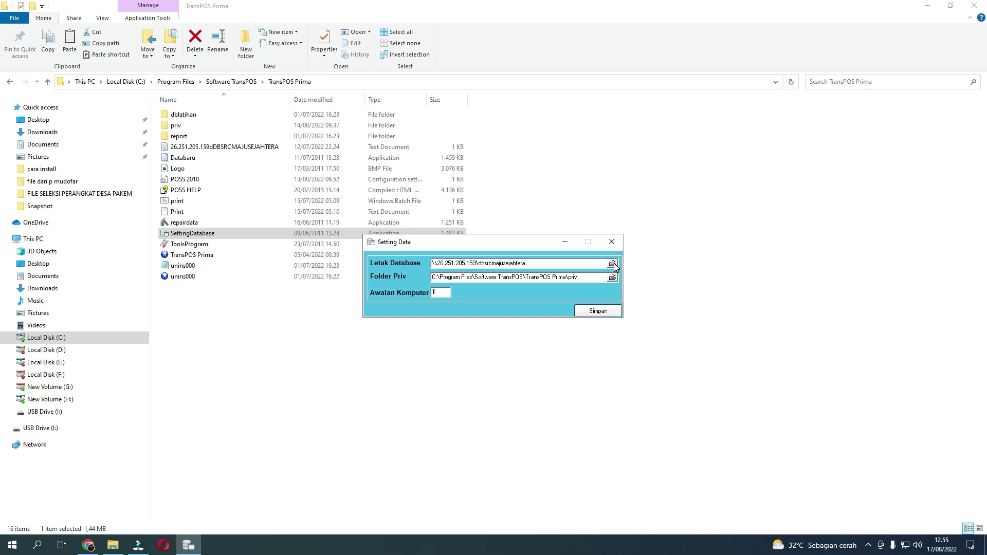
left_click(613, 264)
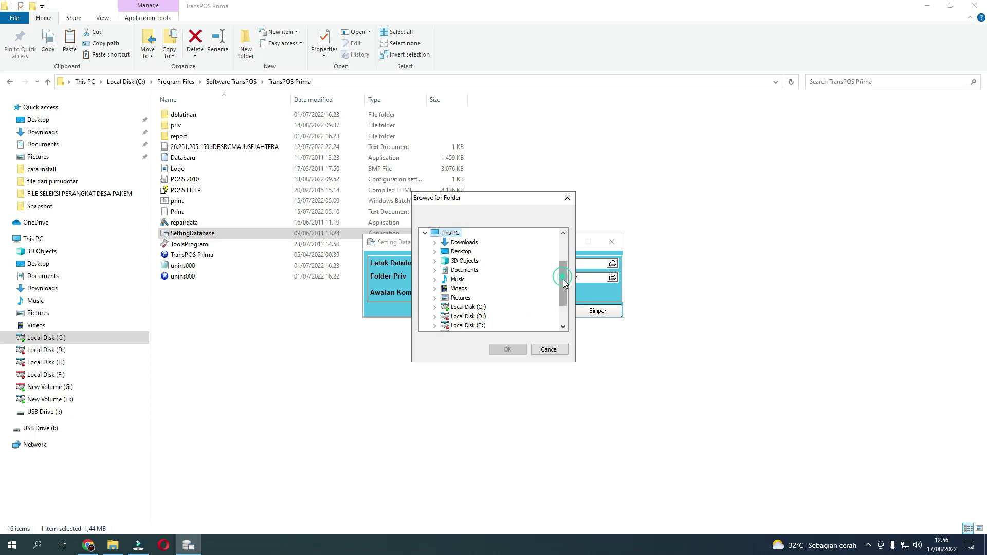
left_click_drag(560, 279, 563, 293)
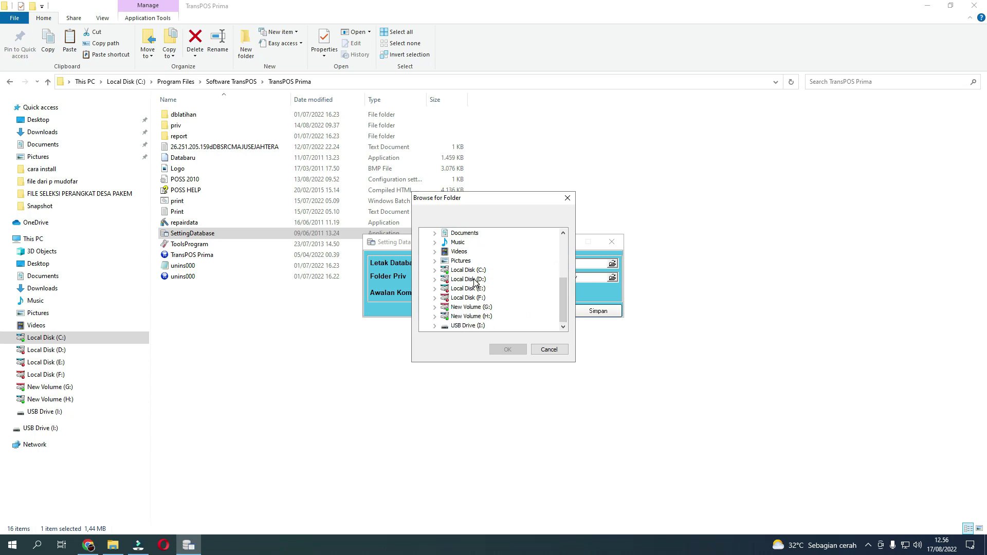
double_click(468, 279)
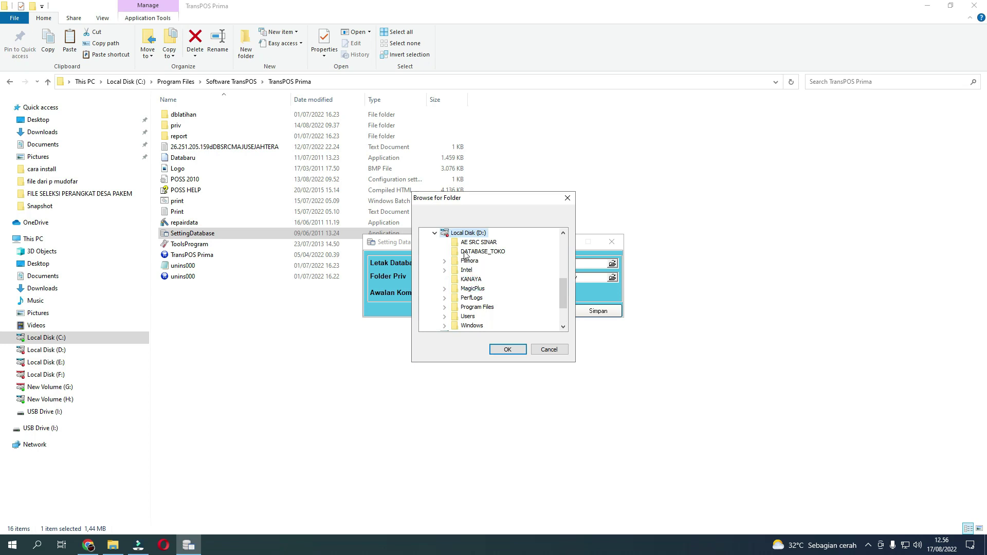
left_click(486, 252)
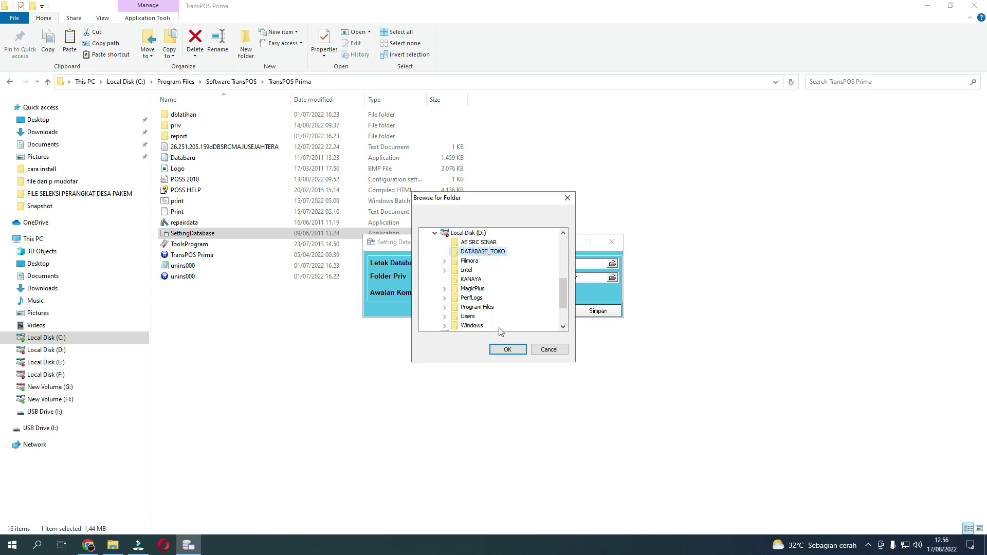
left_click(506, 349)
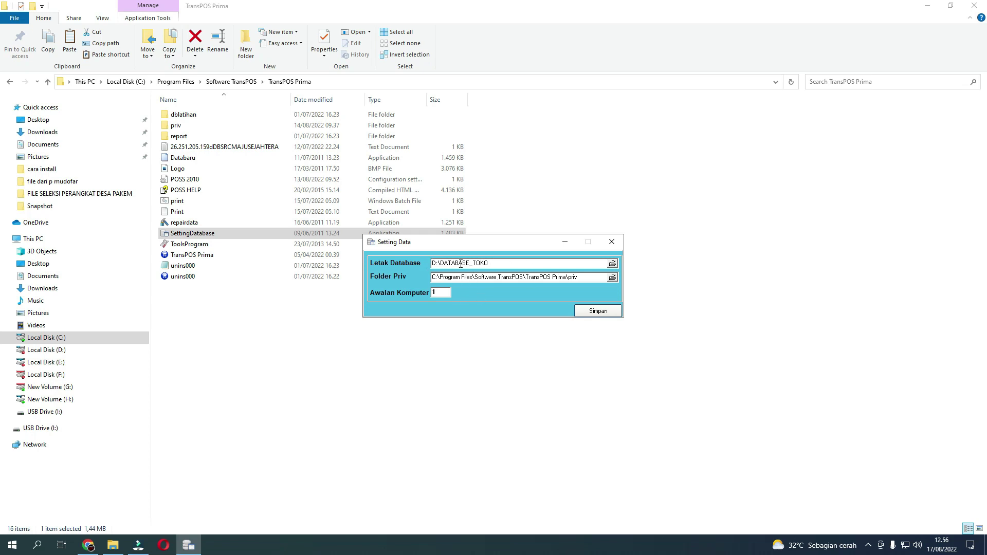
Save the database settings and dismiss the settings utility.
left_click(495, 262)
left_click(598, 313)
left_click(479, 299)
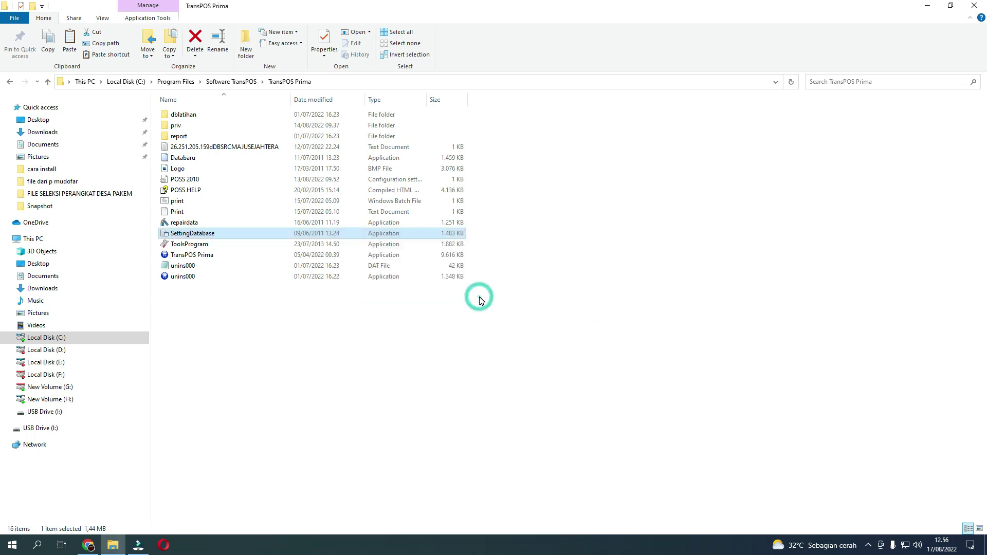
left_click(606, 354)
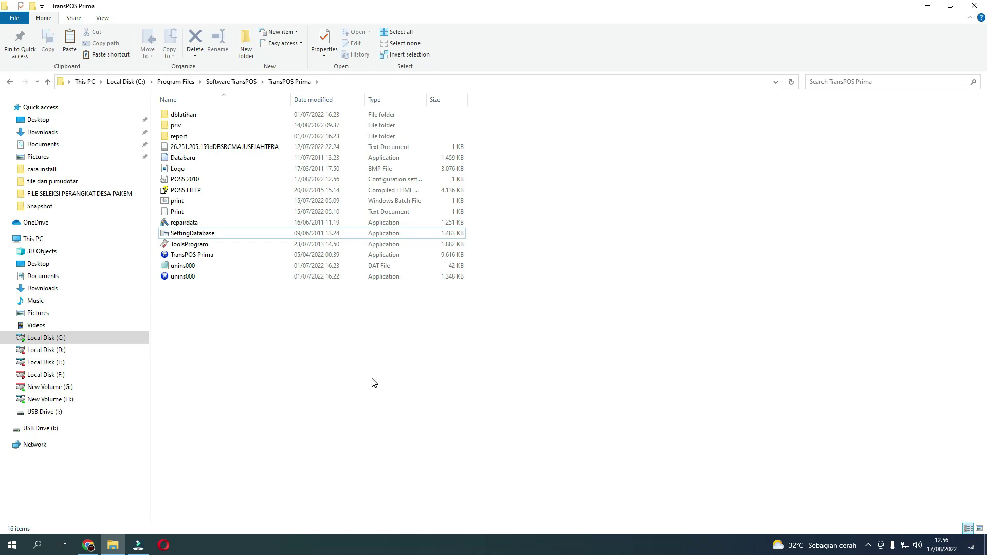
Start the TransPOS Prima application from its program folder and log in with username A.
double_click(195, 256)
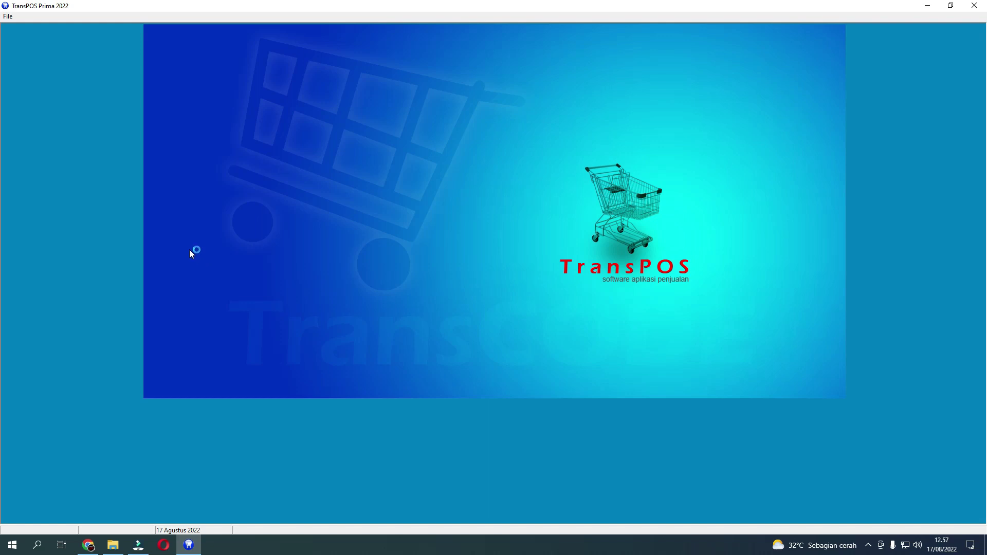
left_click(8, 16)
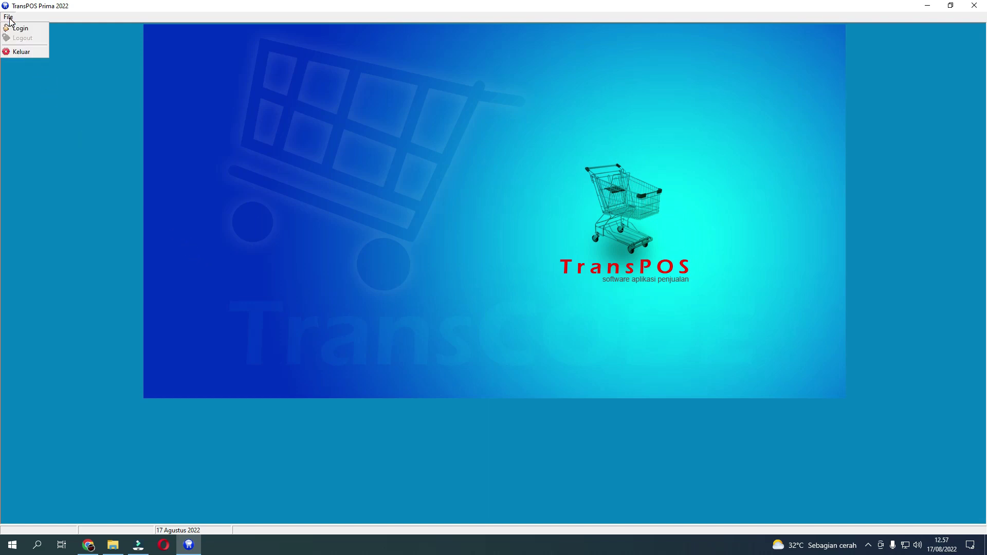
left_click(21, 28)
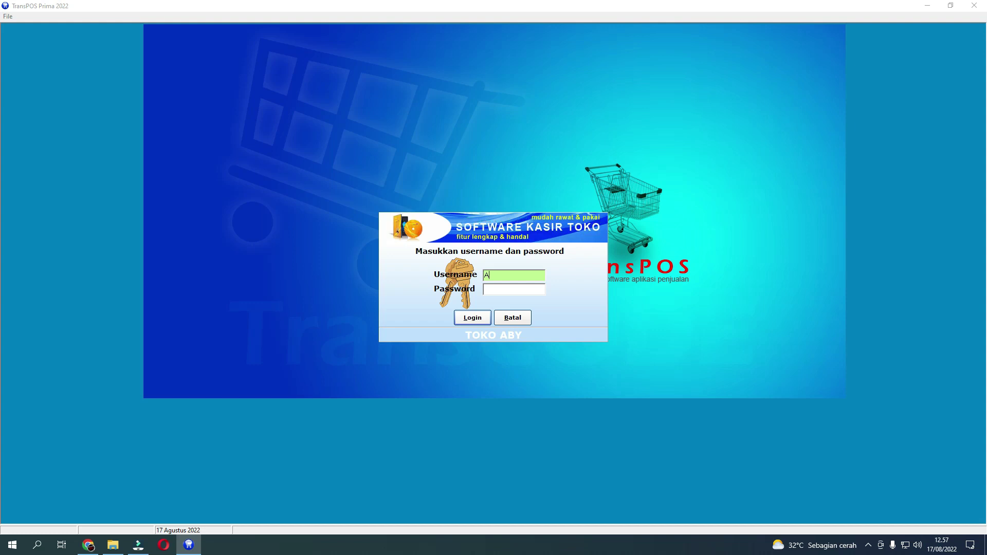
key("Return")
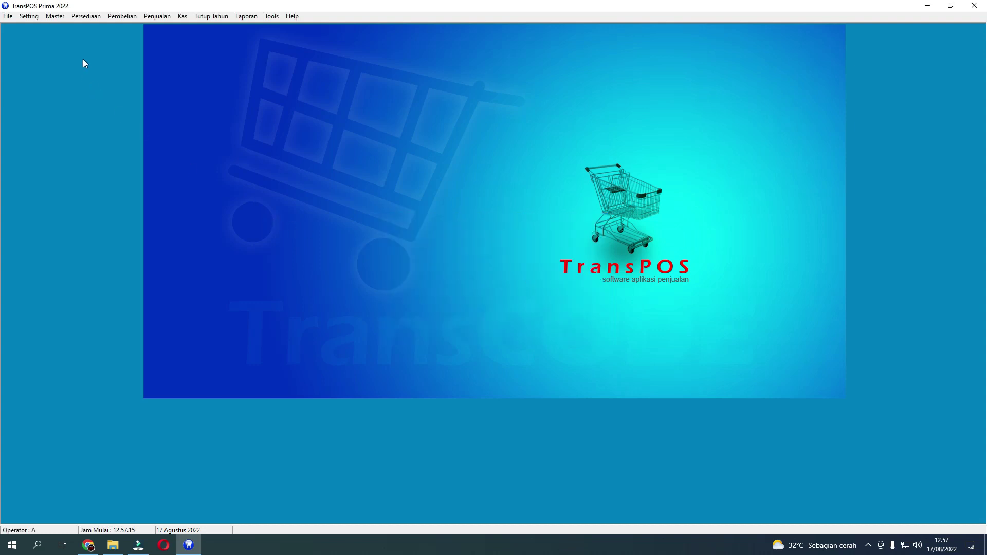
Preview the Nilai Persediaan Barang inventory report with Semua chosen for category, stock and consignment.
left_click(247, 17)
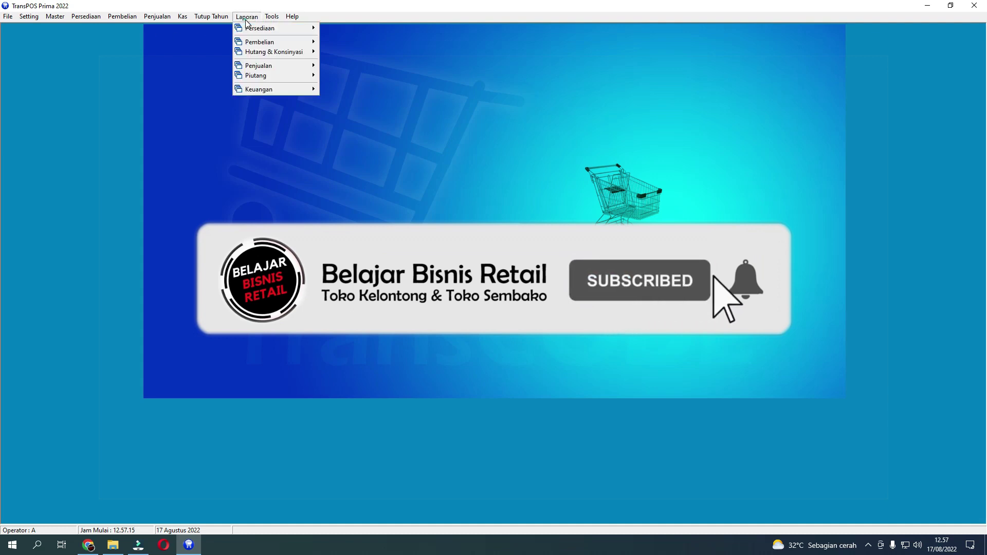
mouse_move(257, 29)
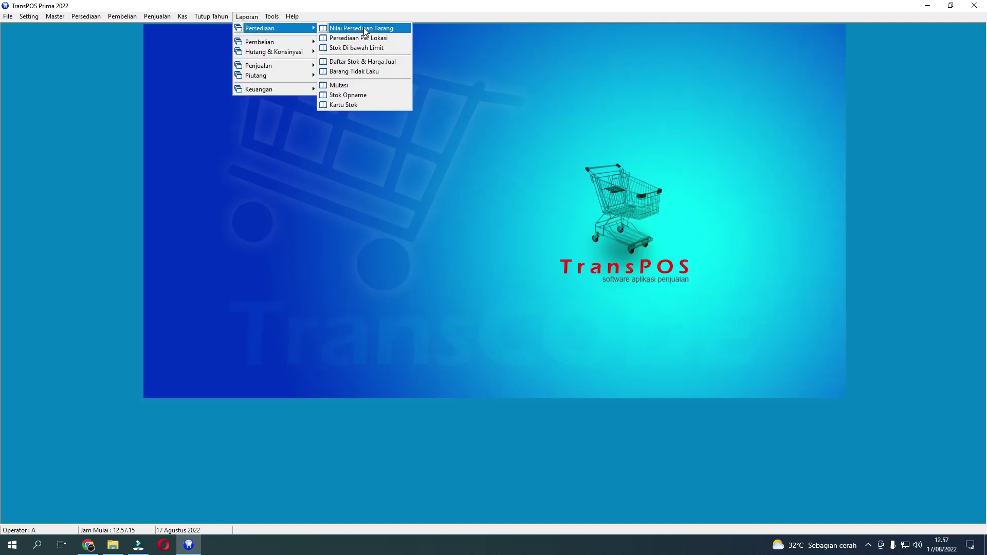
left_click(365, 29)
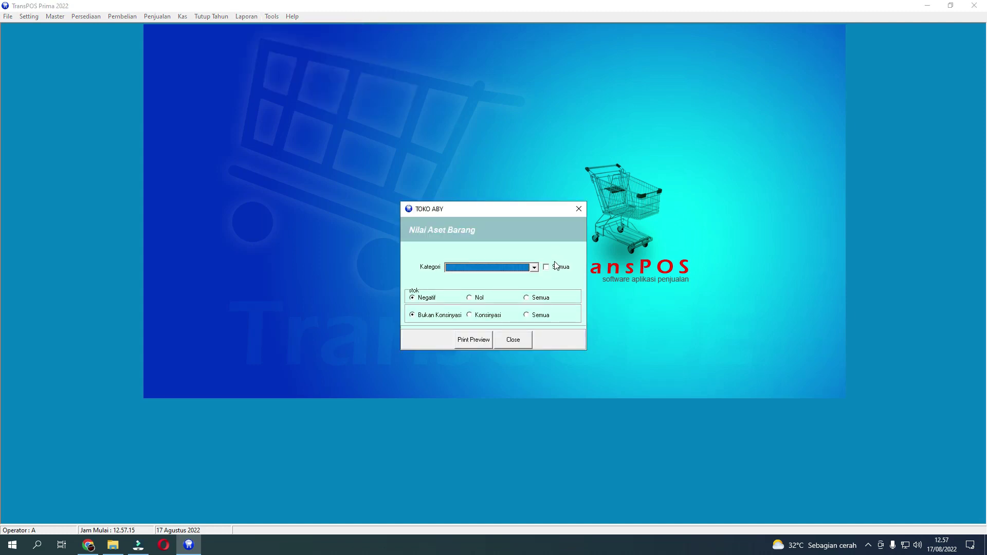
left_click(547, 267)
left_click(540, 298)
left_click(543, 314)
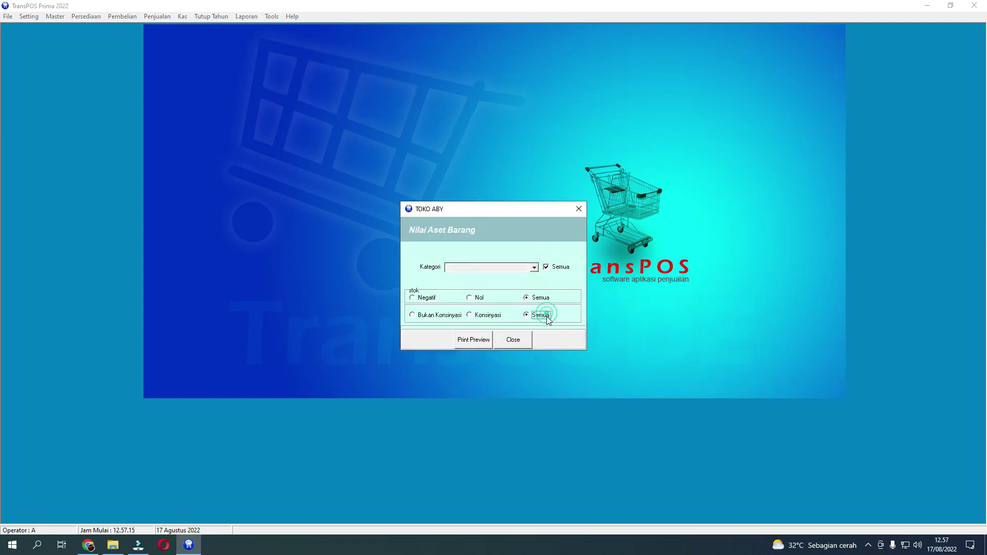
left_click(481, 342)
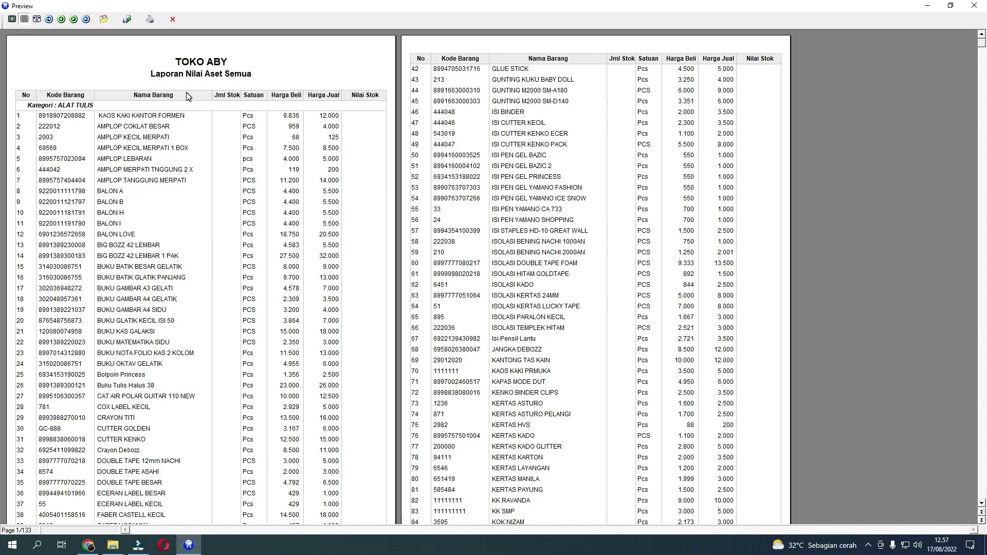
Look through the pages of the Laporan Nilai Aset Semua report to check the item data, then close the preview and its filter dialog.
scroll(116, 142, "down", 5)
scroll(116, 142, "up", 5)
scroll(237, 231, "down", 8)
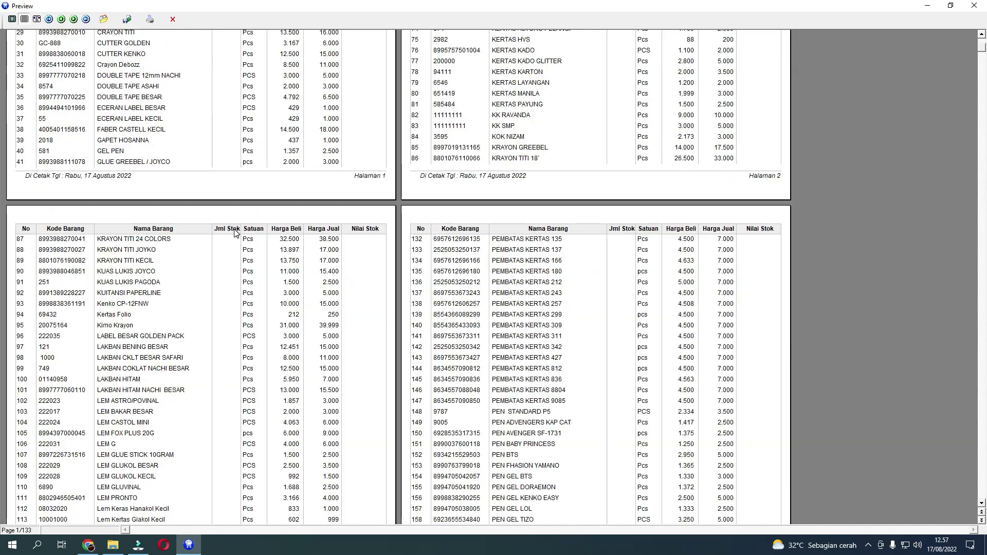
scroll(237, 241, "down", 20)
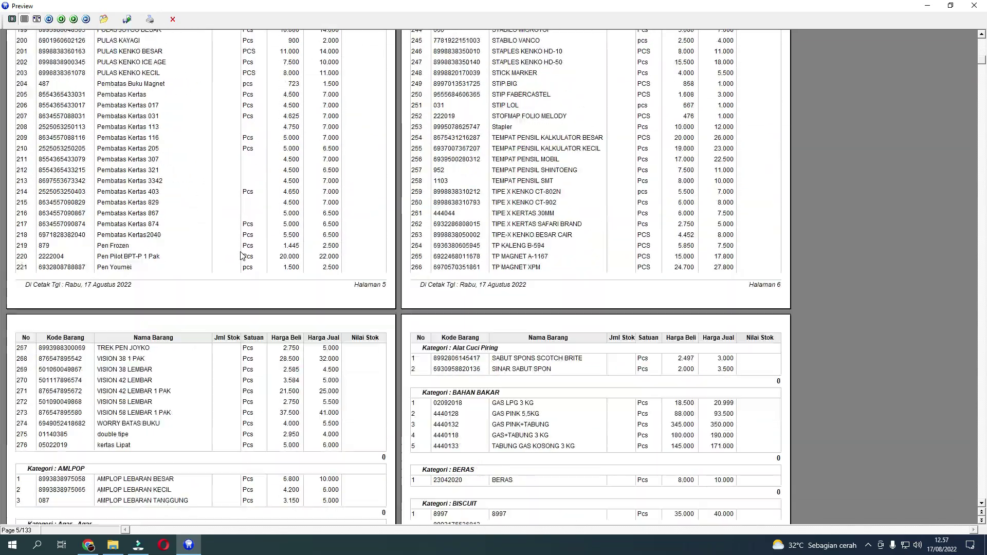
scroll(240, 257, "down", 15)
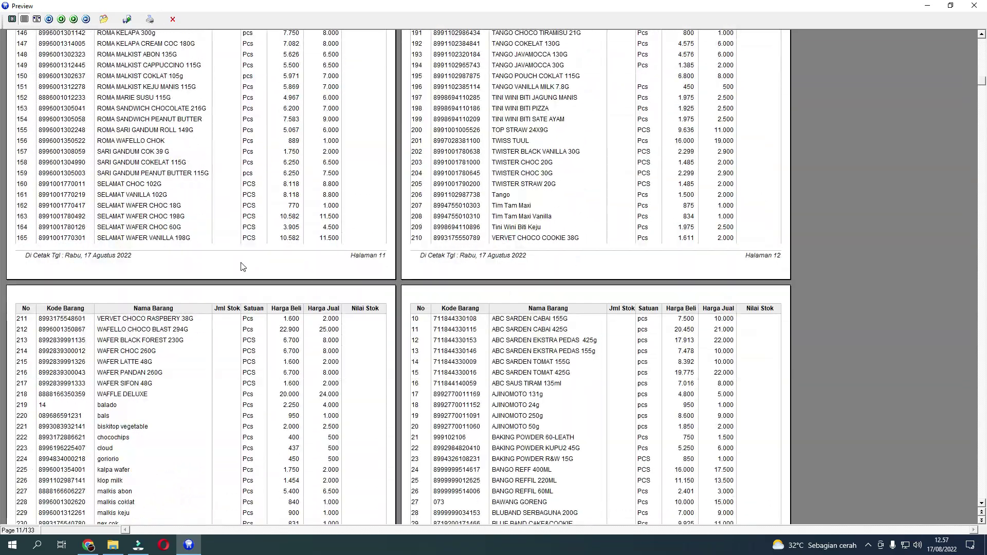
scroll(242, 272, "down", 15)
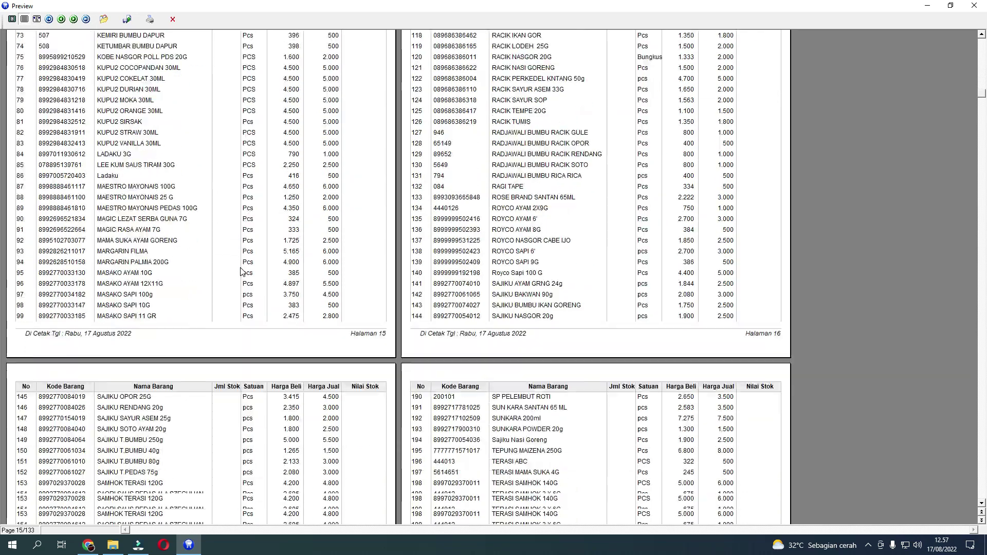
scroll(243, 272, "down", 15)
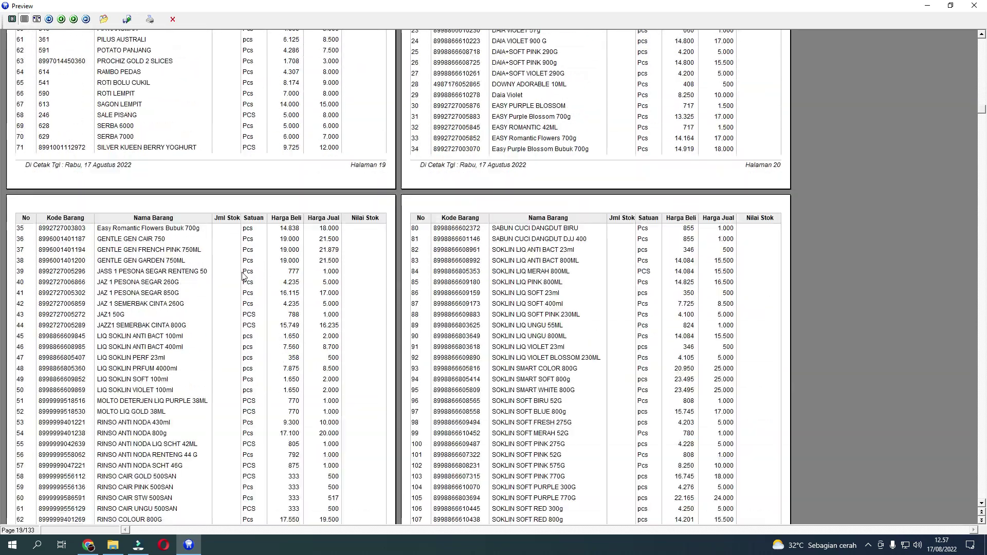
scroll(110, 253, "up", 5)
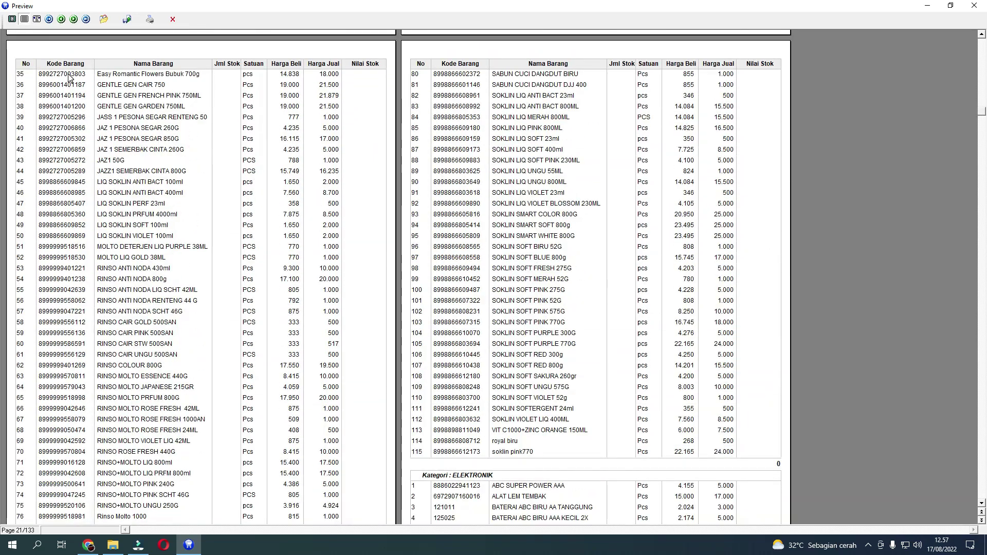
scroll(166, 319, "down", 15)
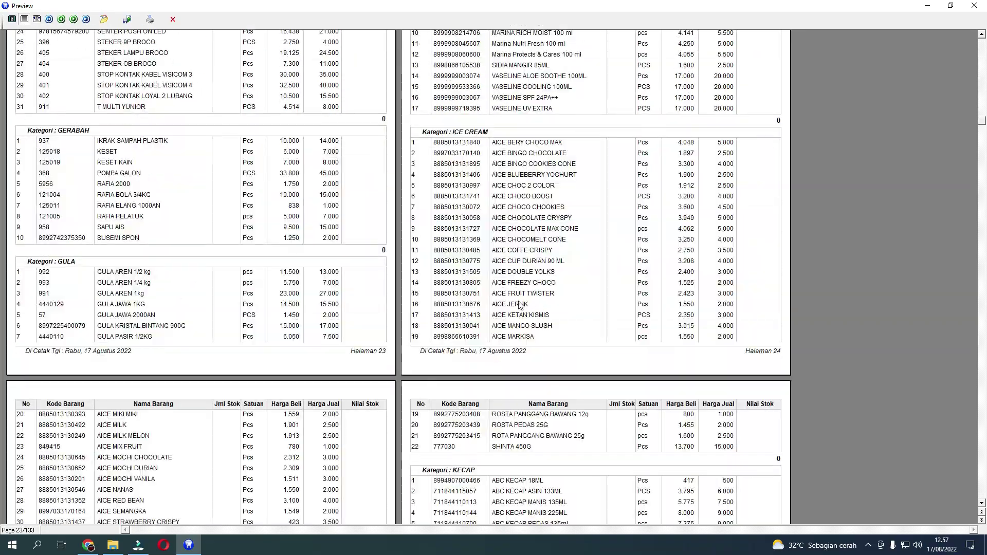
left_click_drag(983, 127, 983, 31)
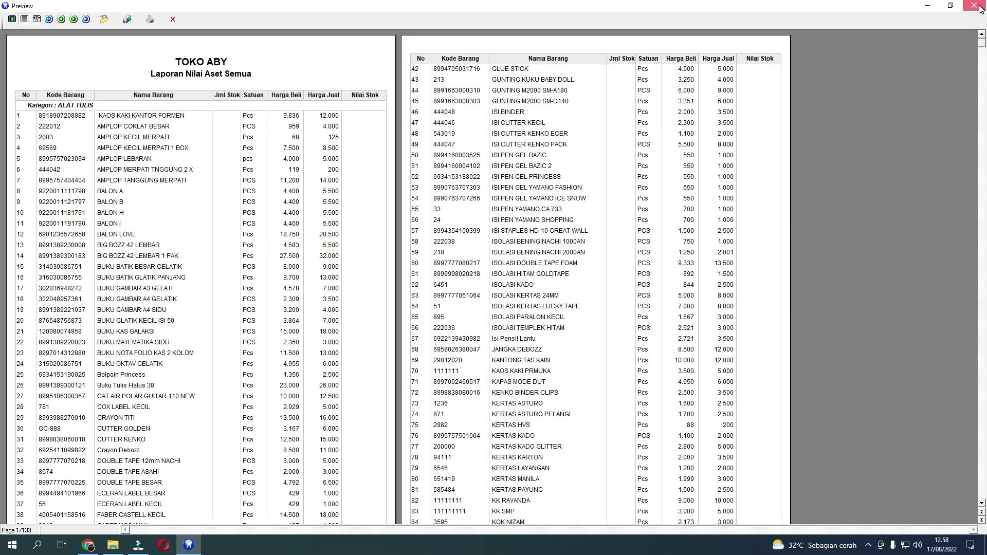
left_click(980, 8)
left_click(518, 343)
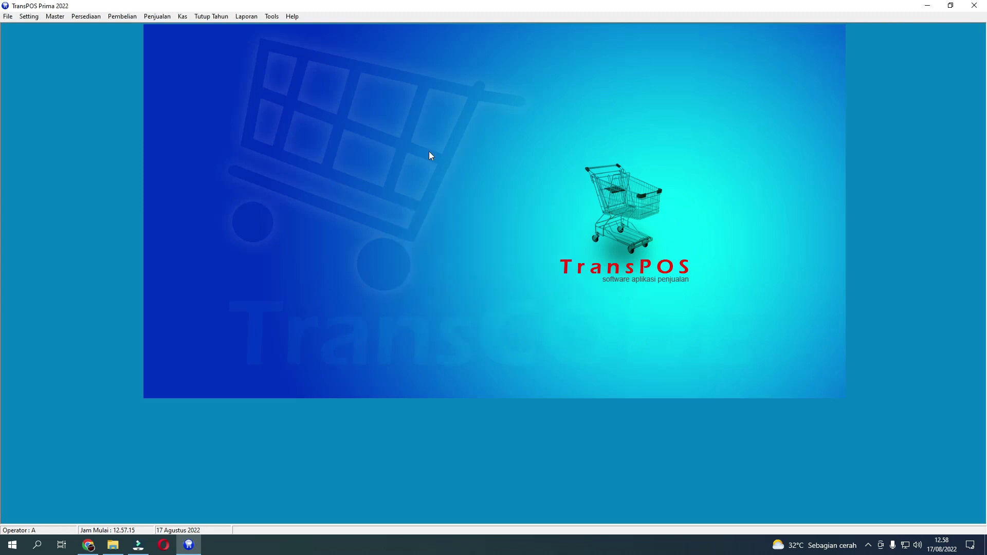
Open the cashier sales transaction screen and bring up the Data Barang item list for the first row.
left_click(162, 52)
left_click(130, 145)
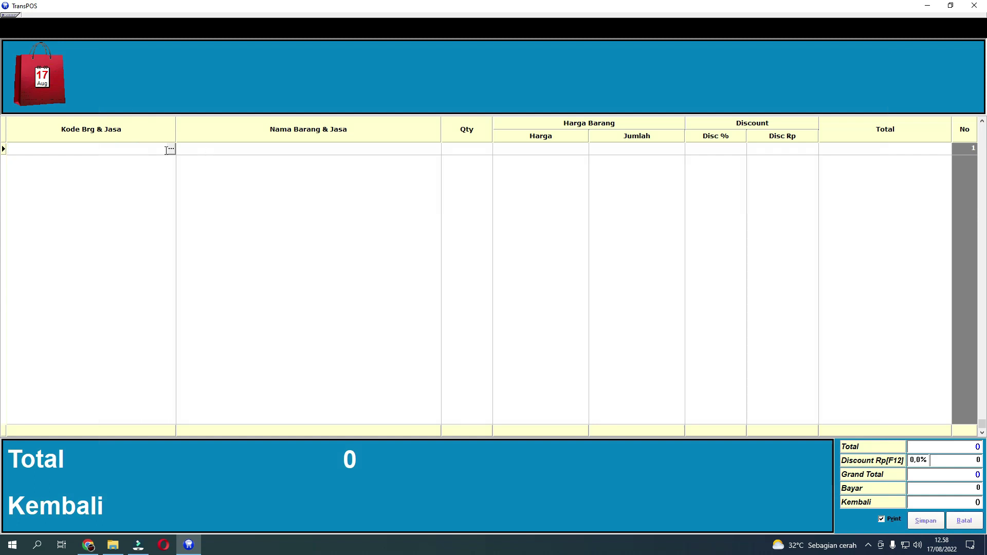
left_click(171, 149)
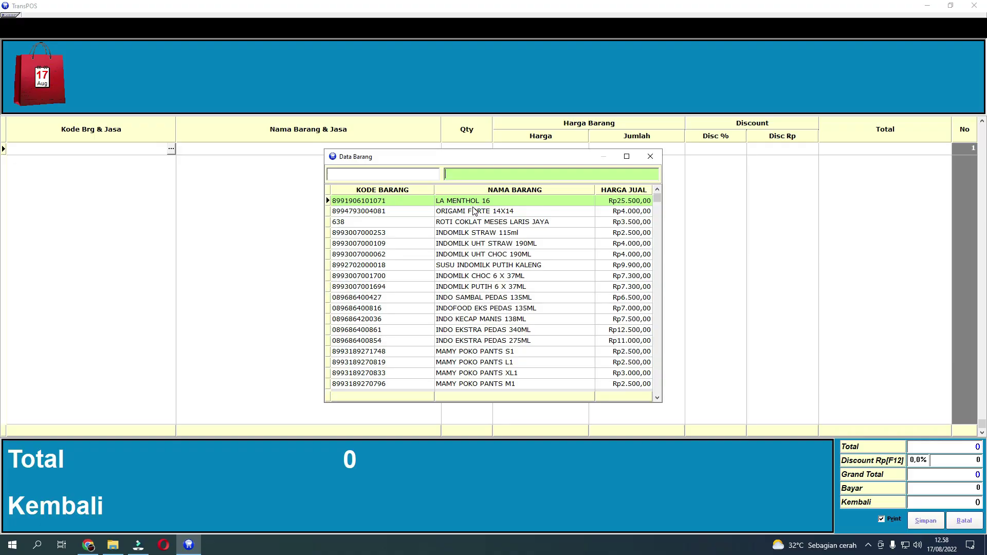